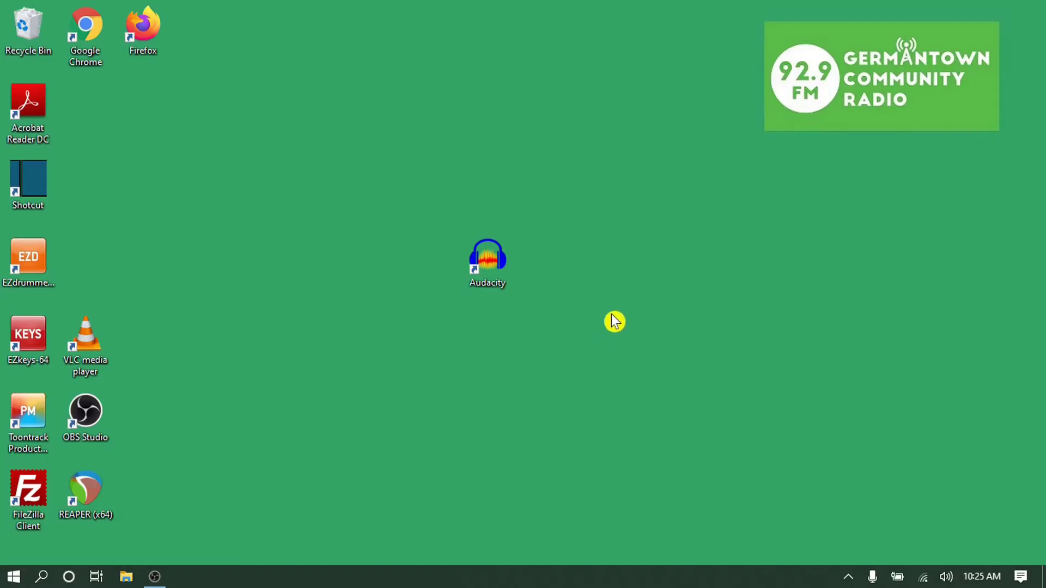
Step: Launch Audacity and dismiss its welcome dialog
double_click(491, 275)
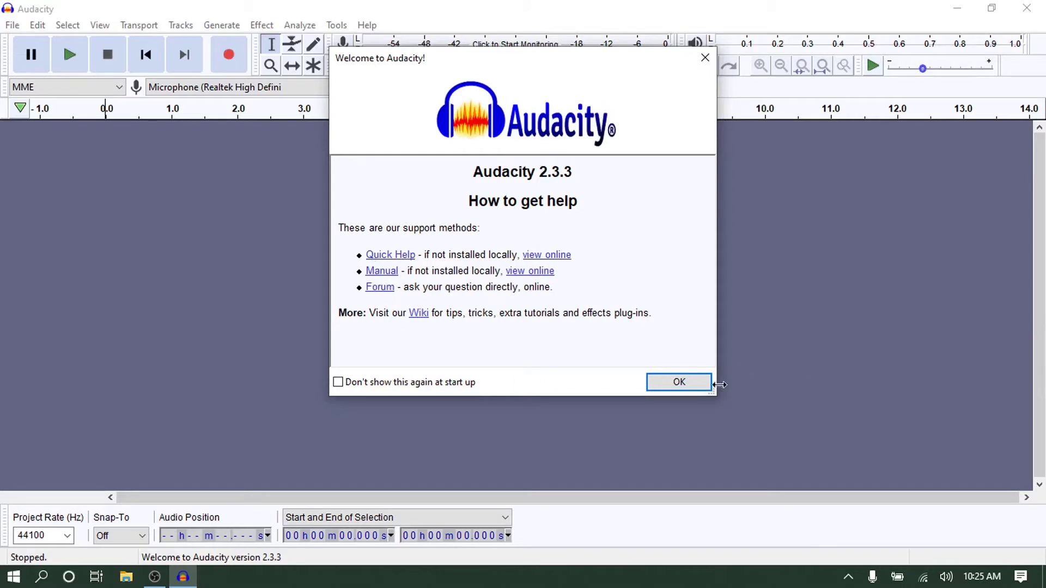
left_click(679, 383)
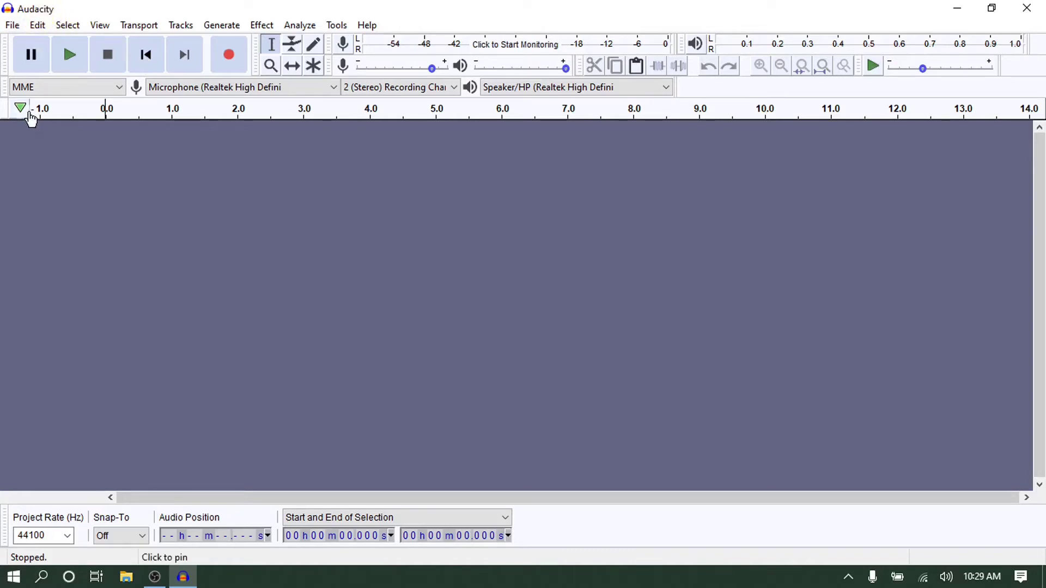
Step: Save the empty project as Tutorial01 in the Audacity folder under Documents, accepting the project-file warning
left_click(13, 27)
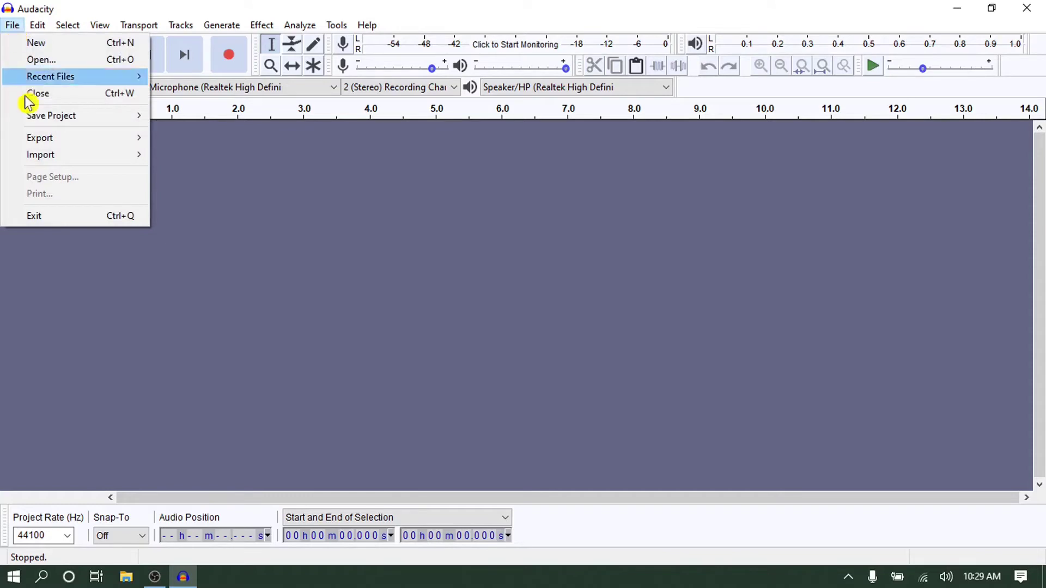
mouse_move(34, 124)
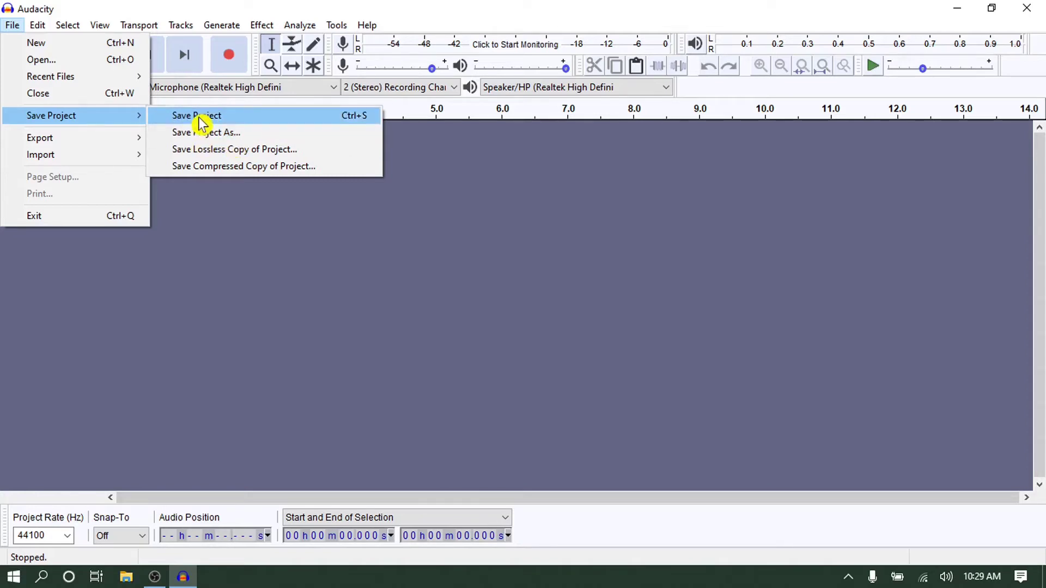
left_click(222, 135)
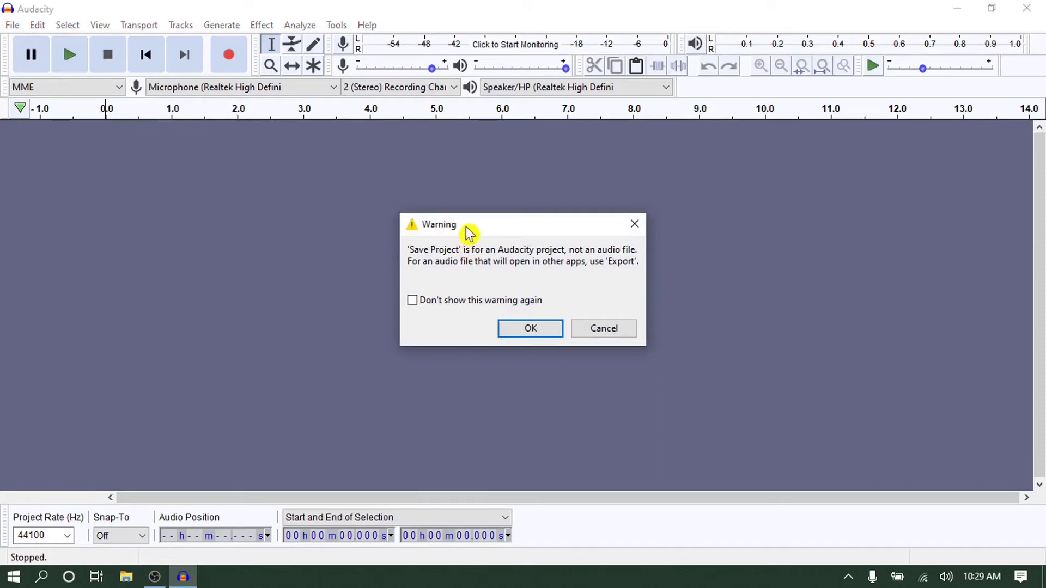
left_click_drag(467, 230, 355, 166)
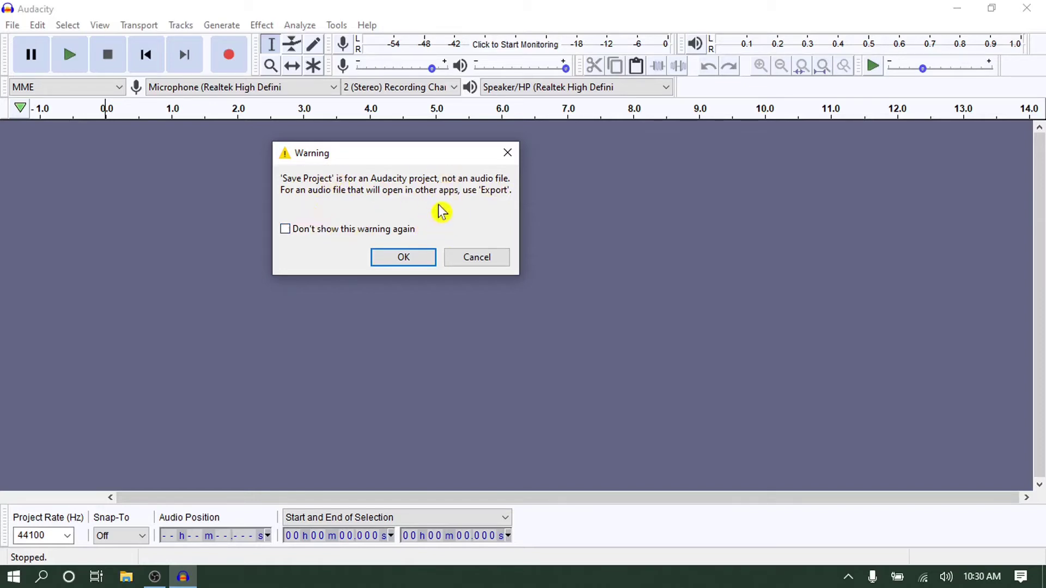
left_click(404, 261)
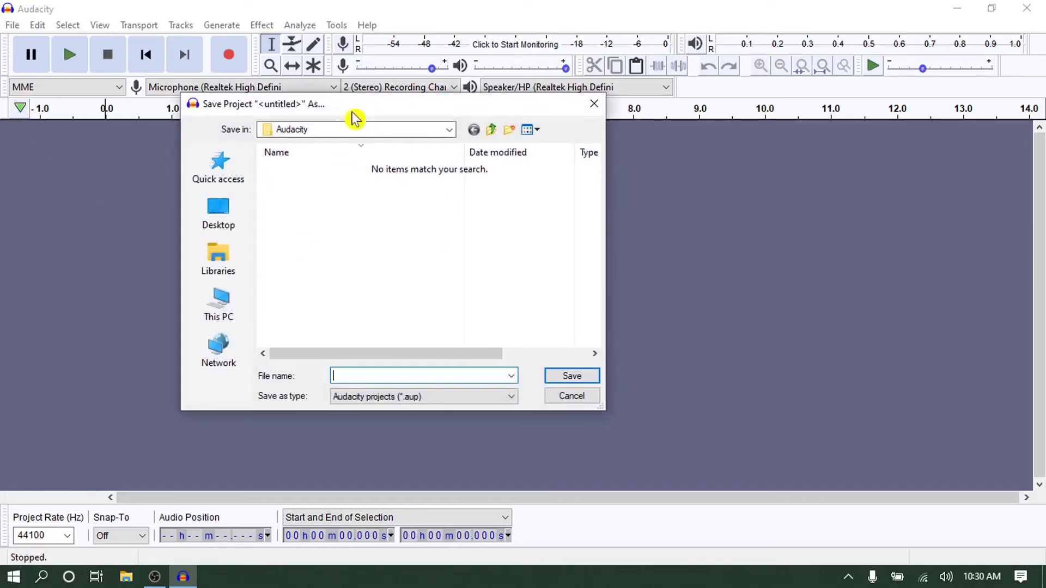
left_click_drag(364, 113, 272, 64)
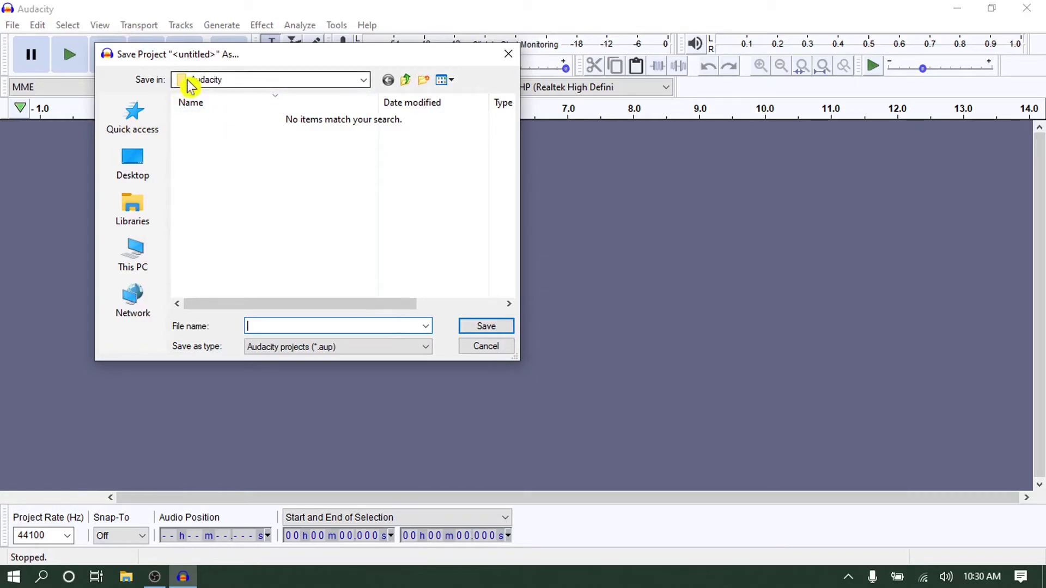
left_click(364, 81)
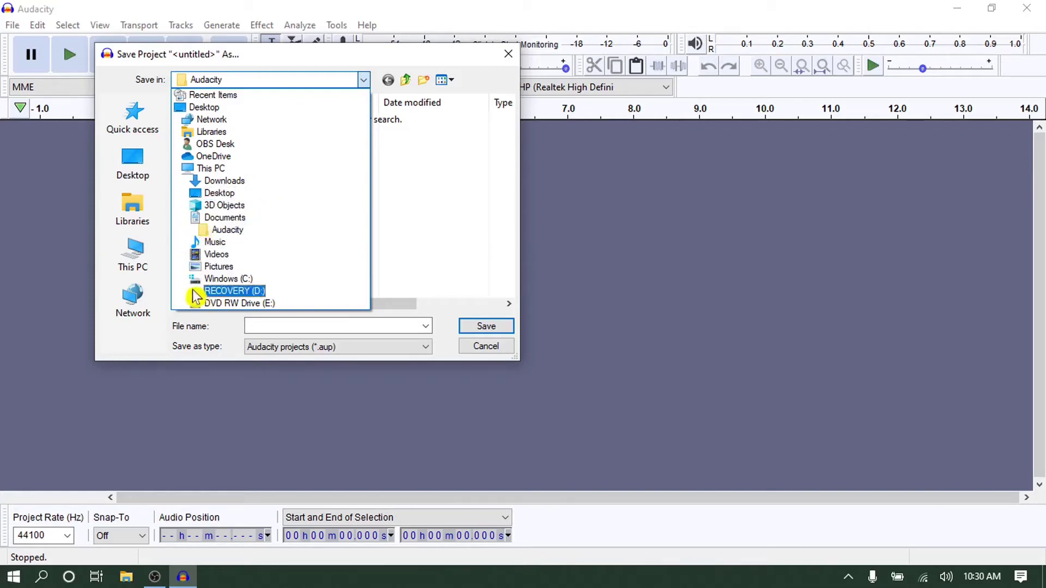
left_click(227, 231)
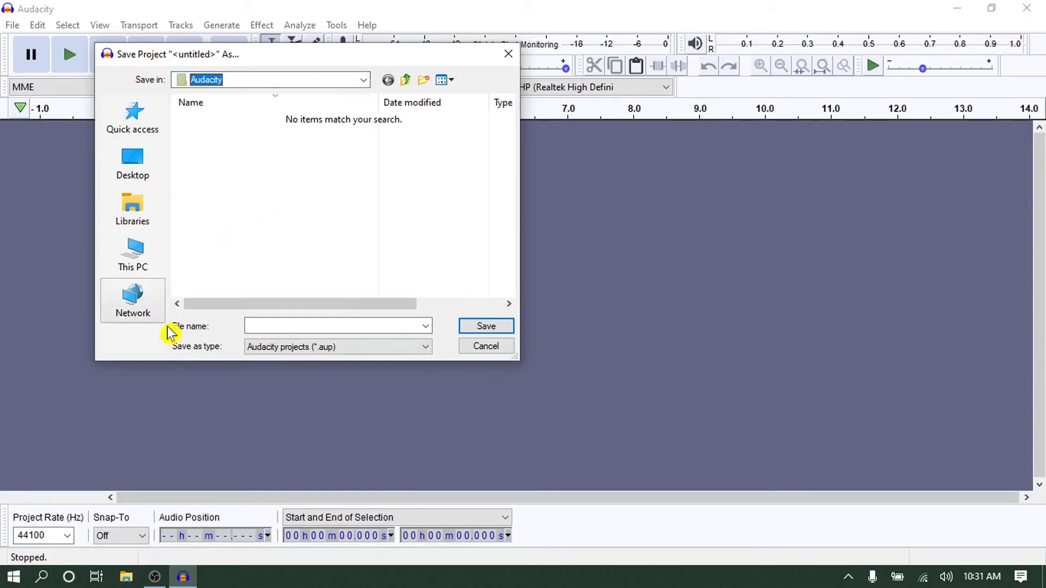
left_click(279, 328)
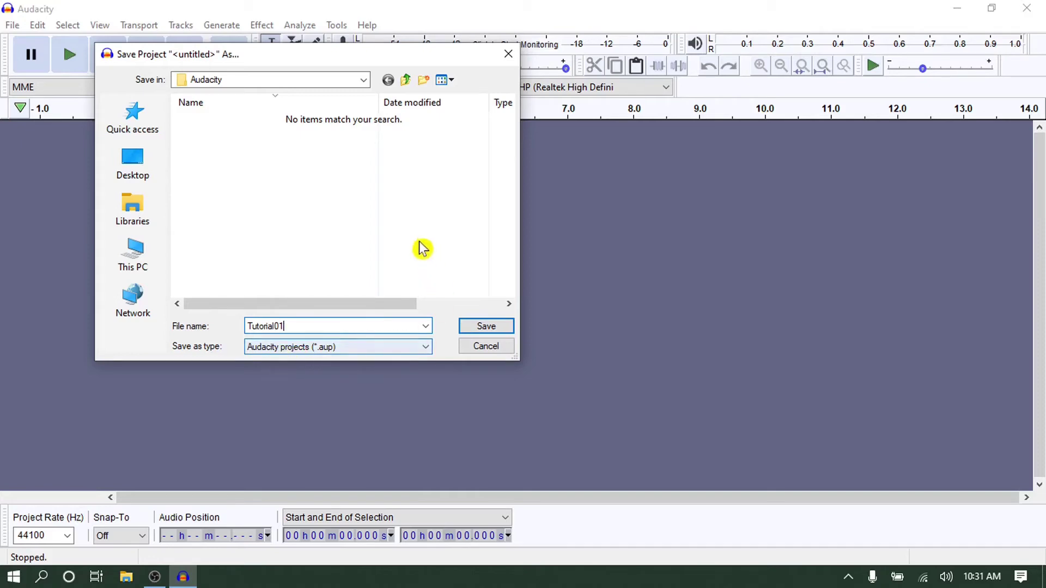
left_click(487, 327)
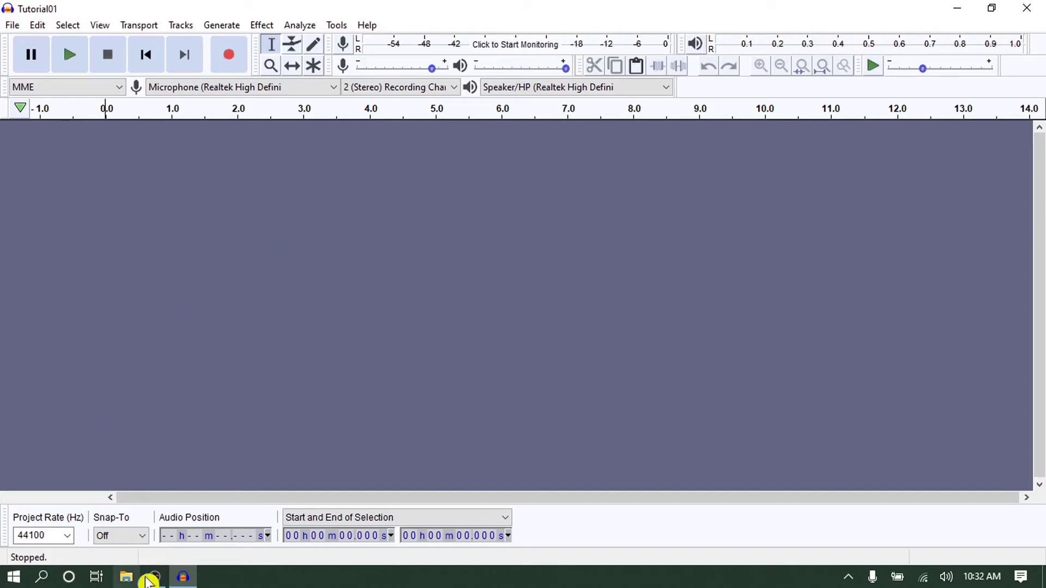
Step: Switch to File Explorer and examine the saved project's file and data folder in Documents\Audacity
left_click(128, 581)
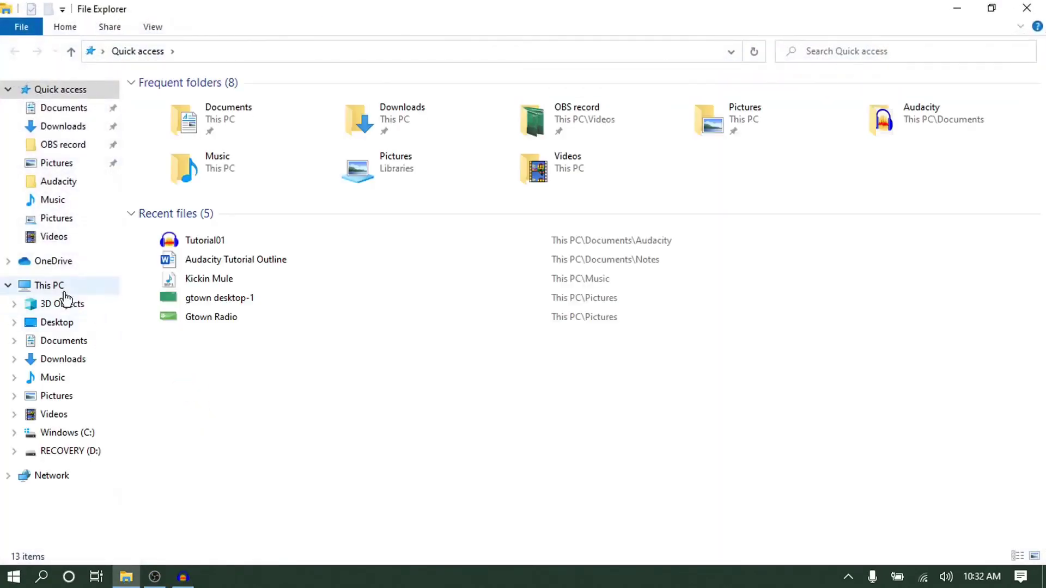
left_click(60, 344)
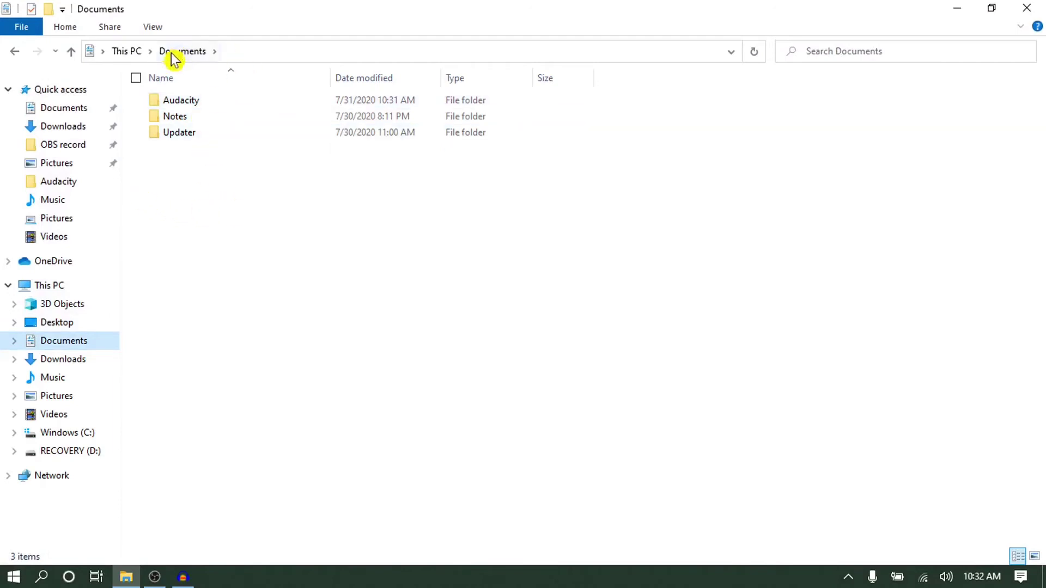
double_click(158, 104)
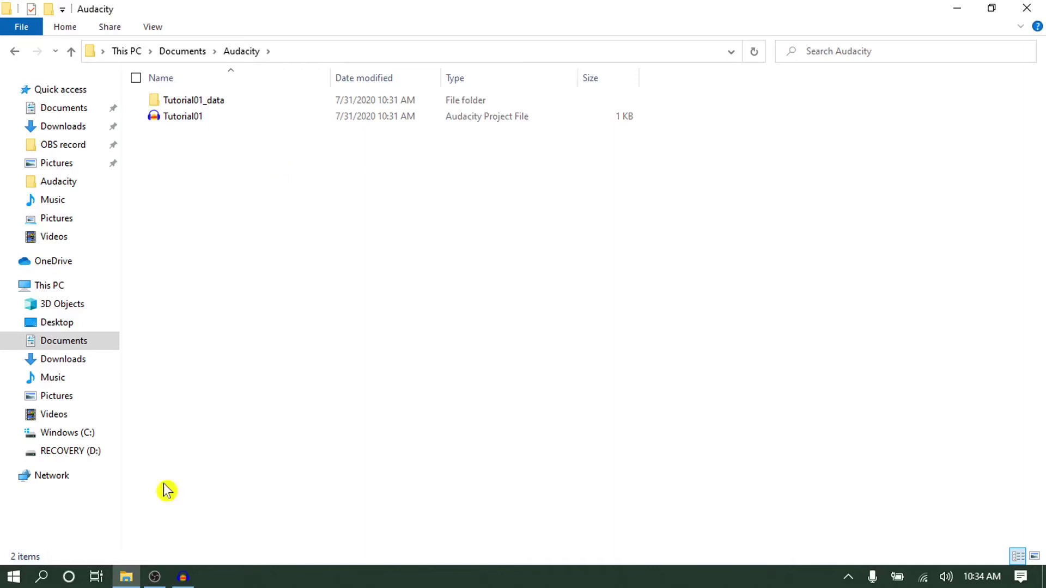
left_click(183, 579)
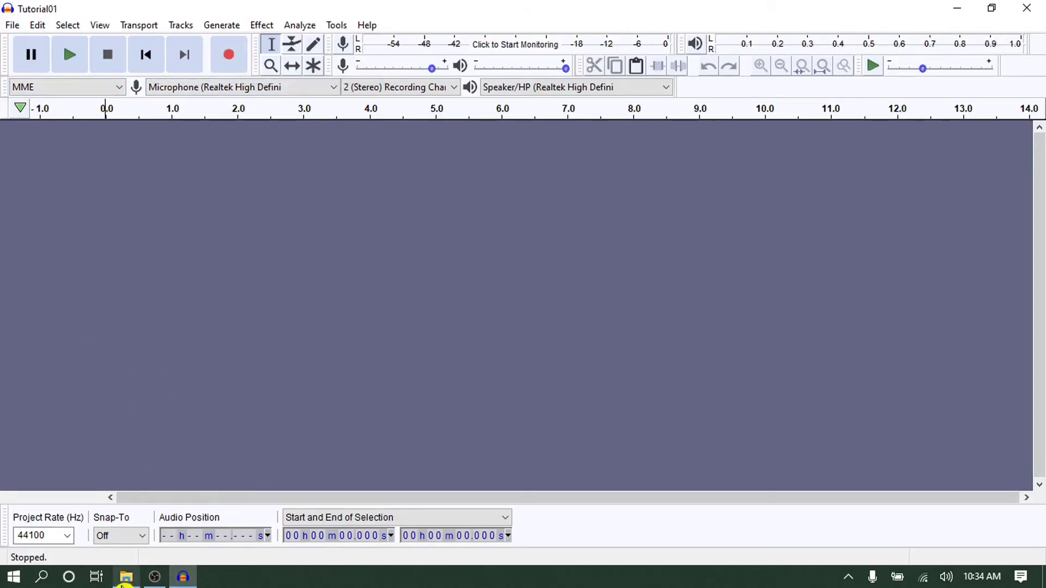
left_click(127, 578)
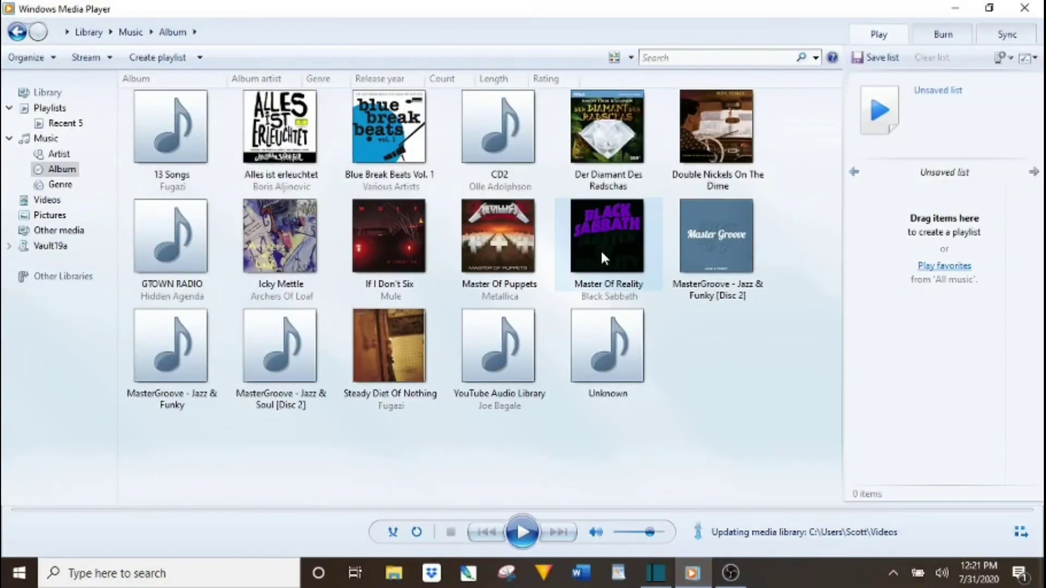
Step: In Windows Media Player, add After Forever from the Master Of Reality album to the unsaved playlist
left_click(601, 257)
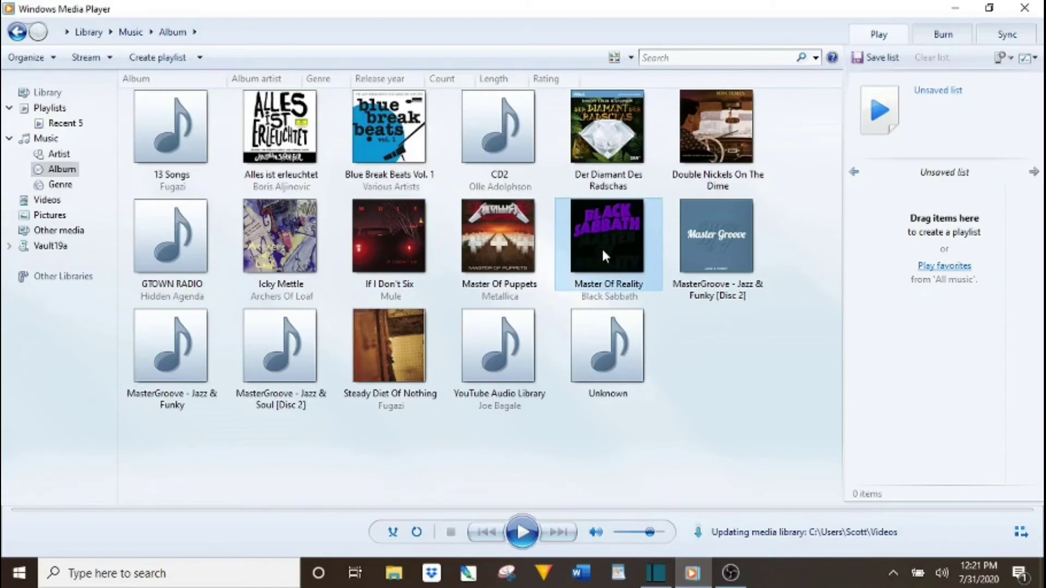
double_click(604, 256)
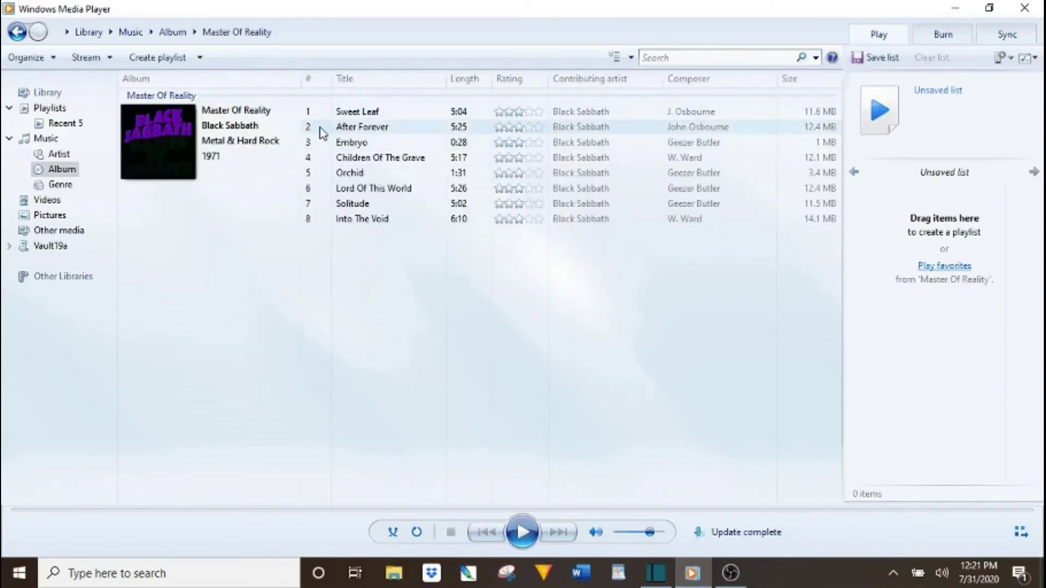
left_click_drag(341, 132, 920, 272)
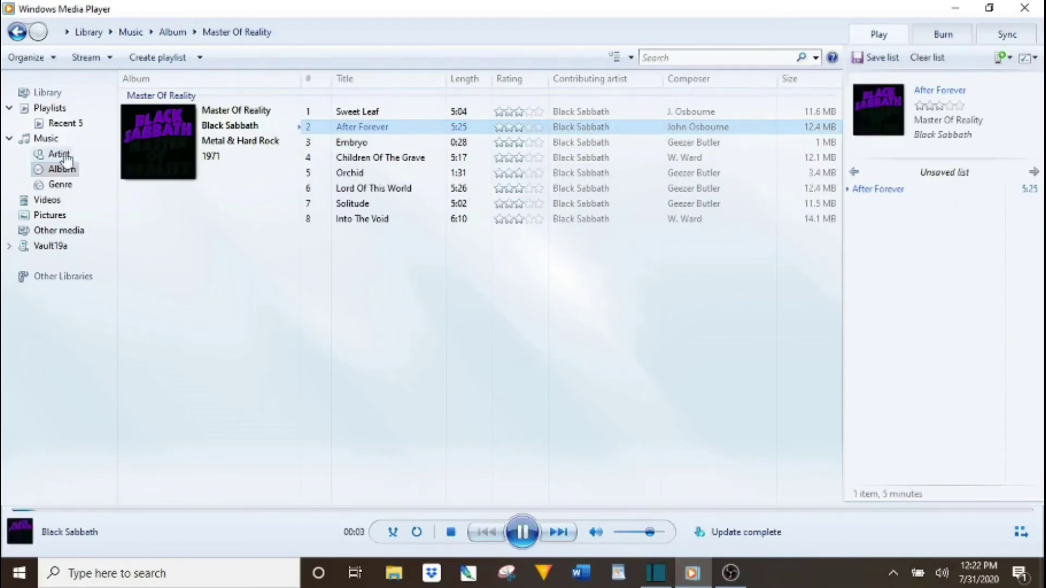
Step: Browse the music by artist and add Metallica's Welcome Home (Sanitarium) to the unsaved playlist
left_click(60, 154)
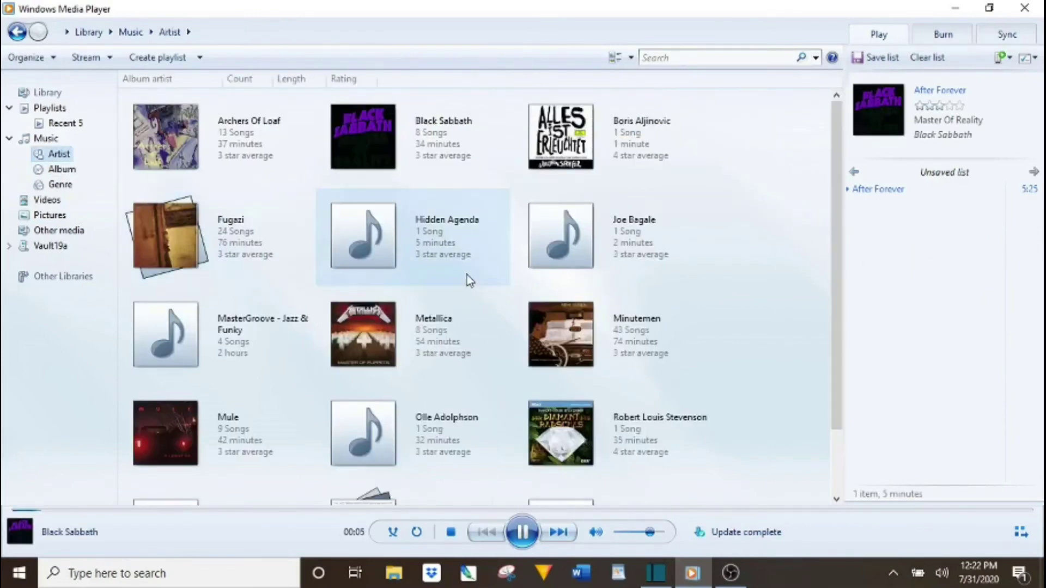
double_click(443, 327)
left_click_drag(387, 157, 899, 269)
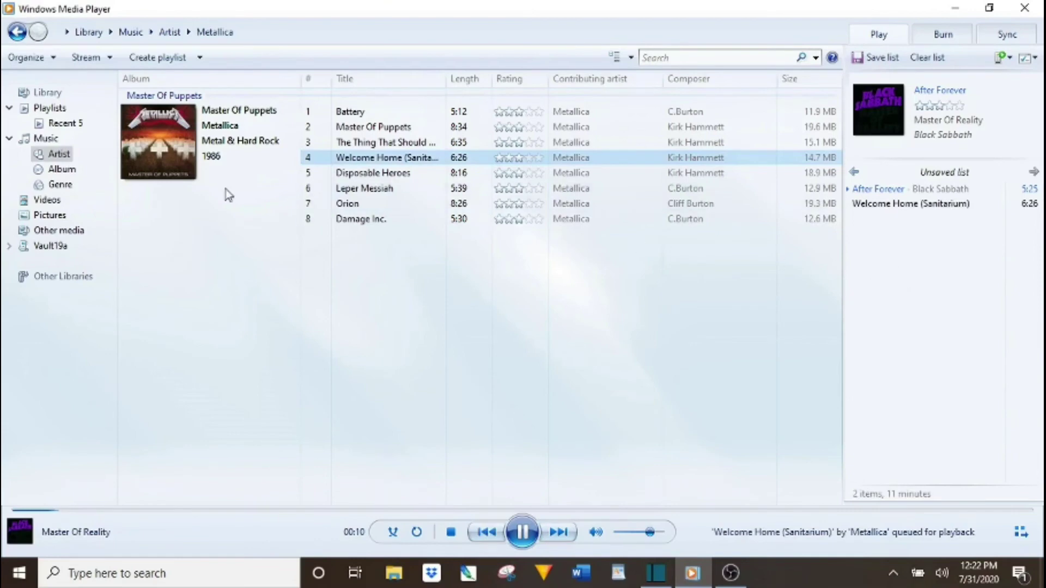
Step: Browse the music by album and add Reclamation from Steady Diet Of Nothing to the unsaved playlist
left_click(65, 169)
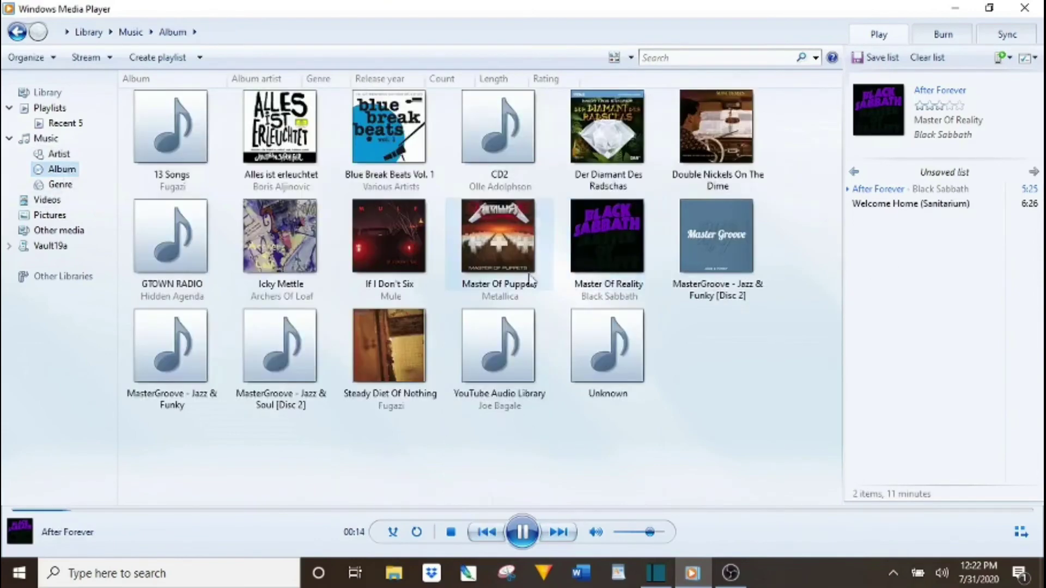
double_click(384, 356)
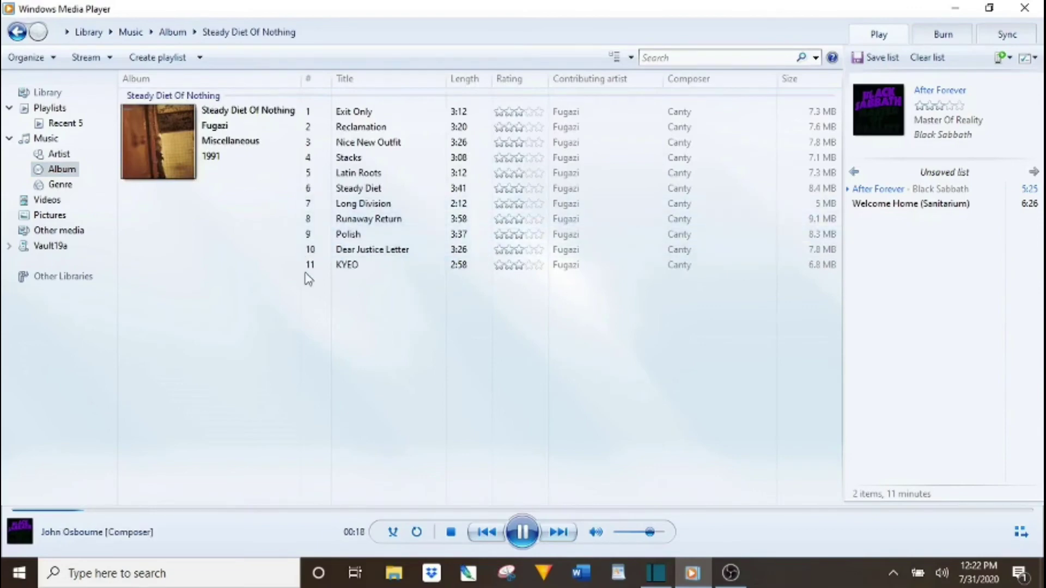
left_click_drag(312, 130, 915, 278)
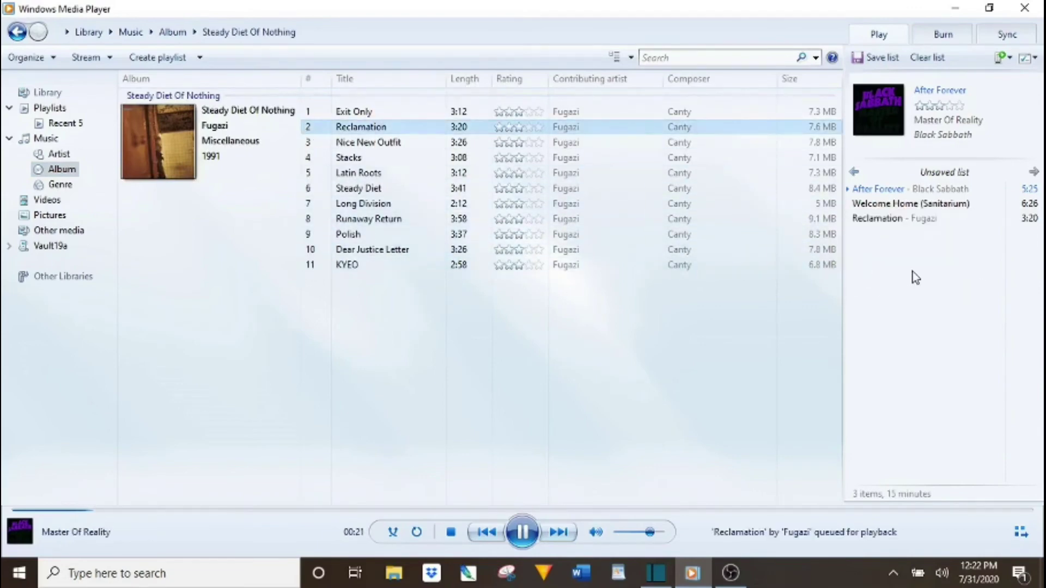
Step: Pause playback and try to move Reclamation up in the unsaved playlist
left_click(526, 540)
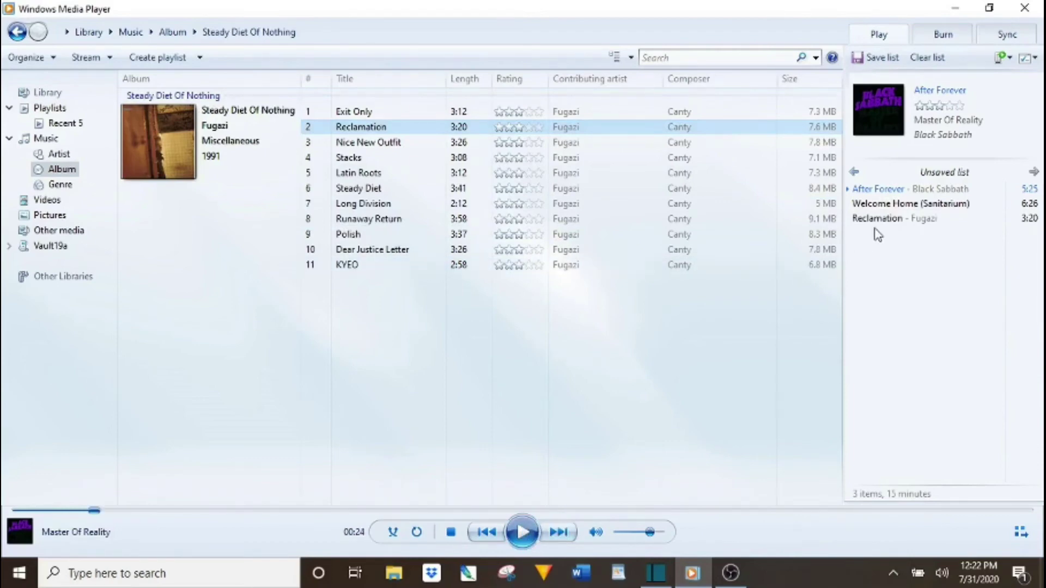
left_click_drag(877, 218, 884, 210)
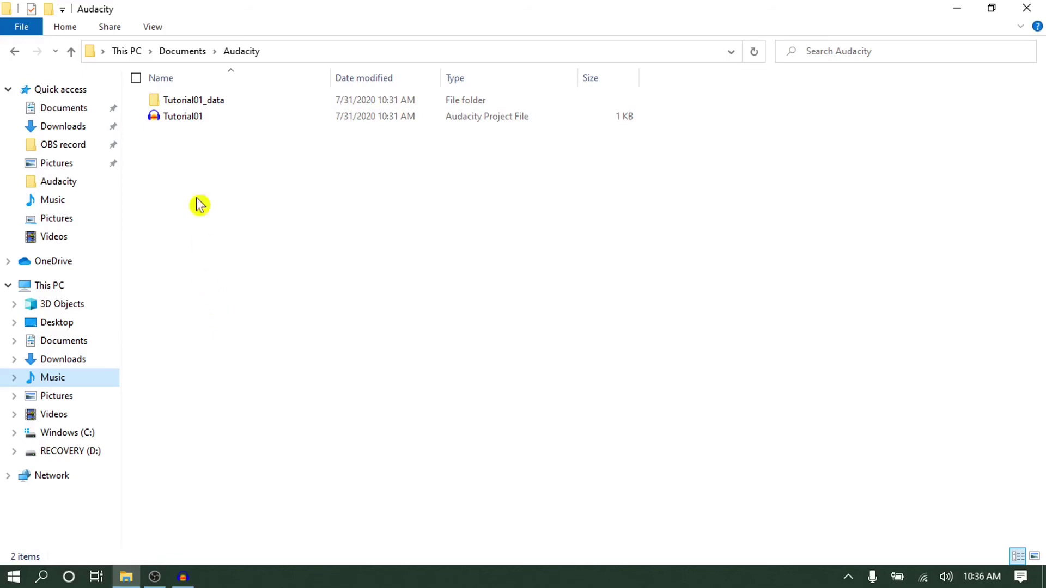
Step: Switch between Audacity and File Explorer to compare the open Tutorial01 project with its project file and data folder, ending in Audacity
left_click(185, 579)
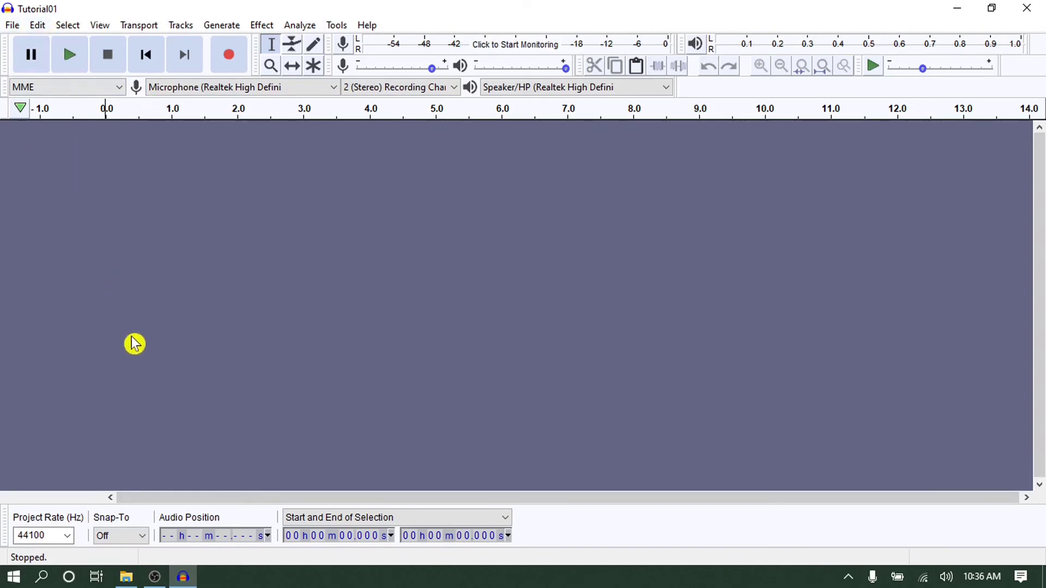
left_click(126, 577)
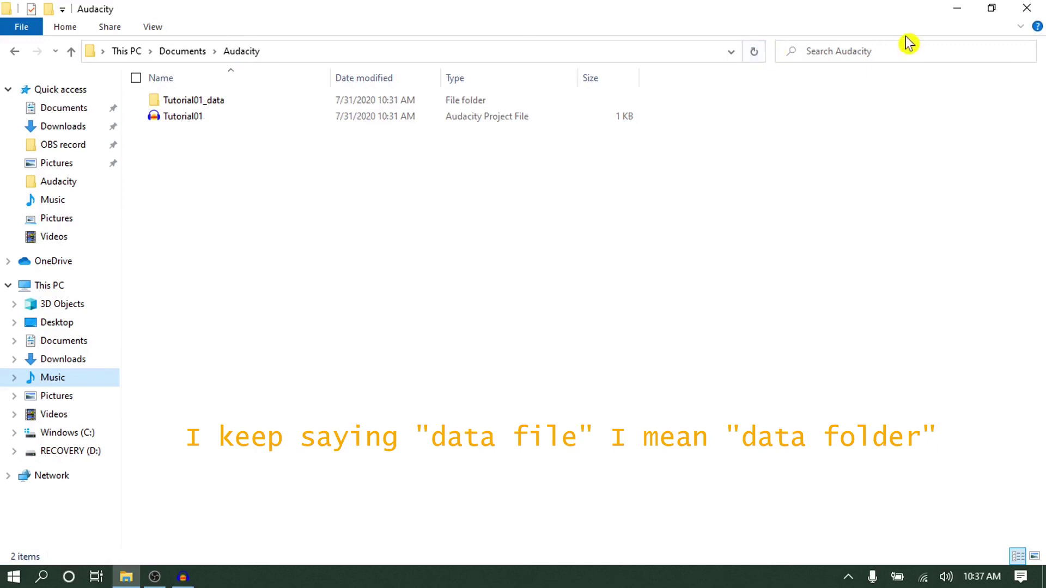
left_click(185, 579)
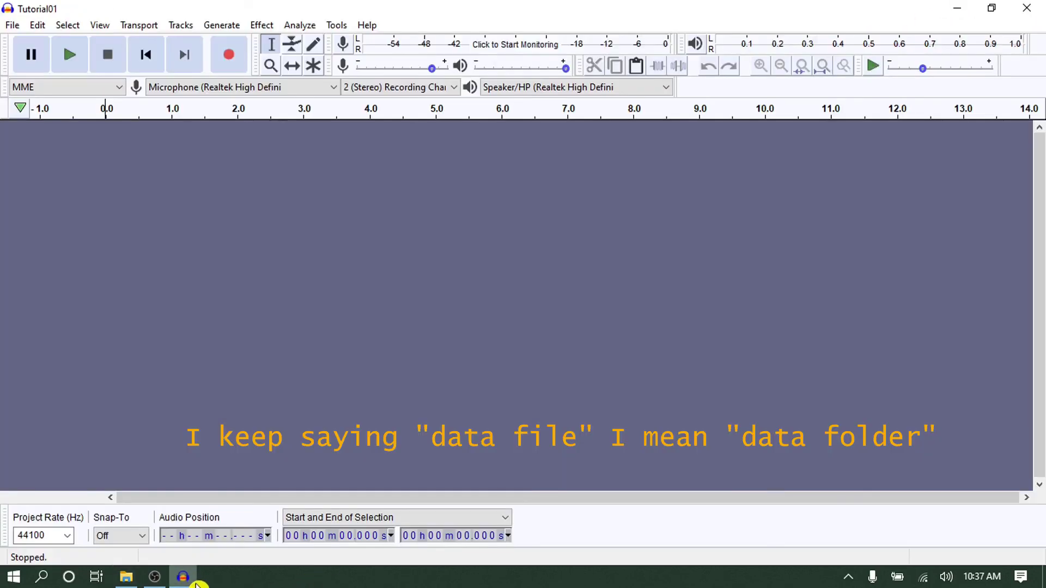